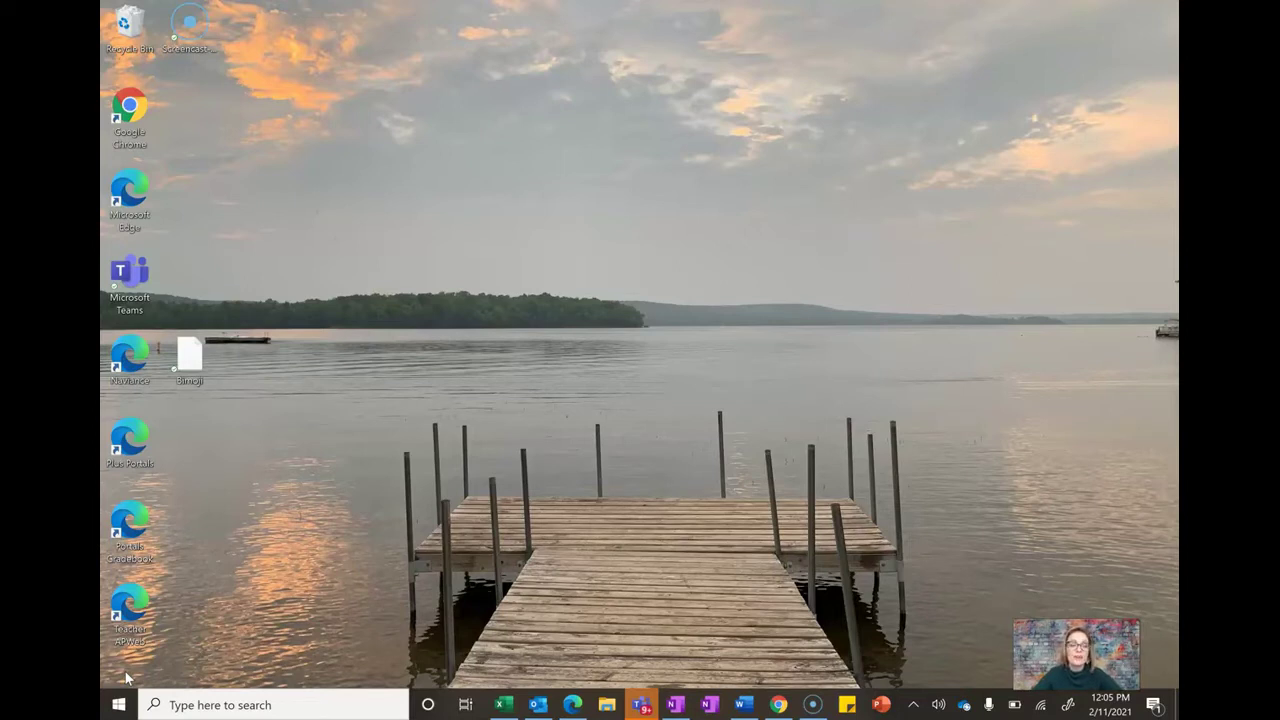
- Search Windows for 'white' and launch Microsoft Whiteboard from the best match
left_click(238, 706)
type("white")
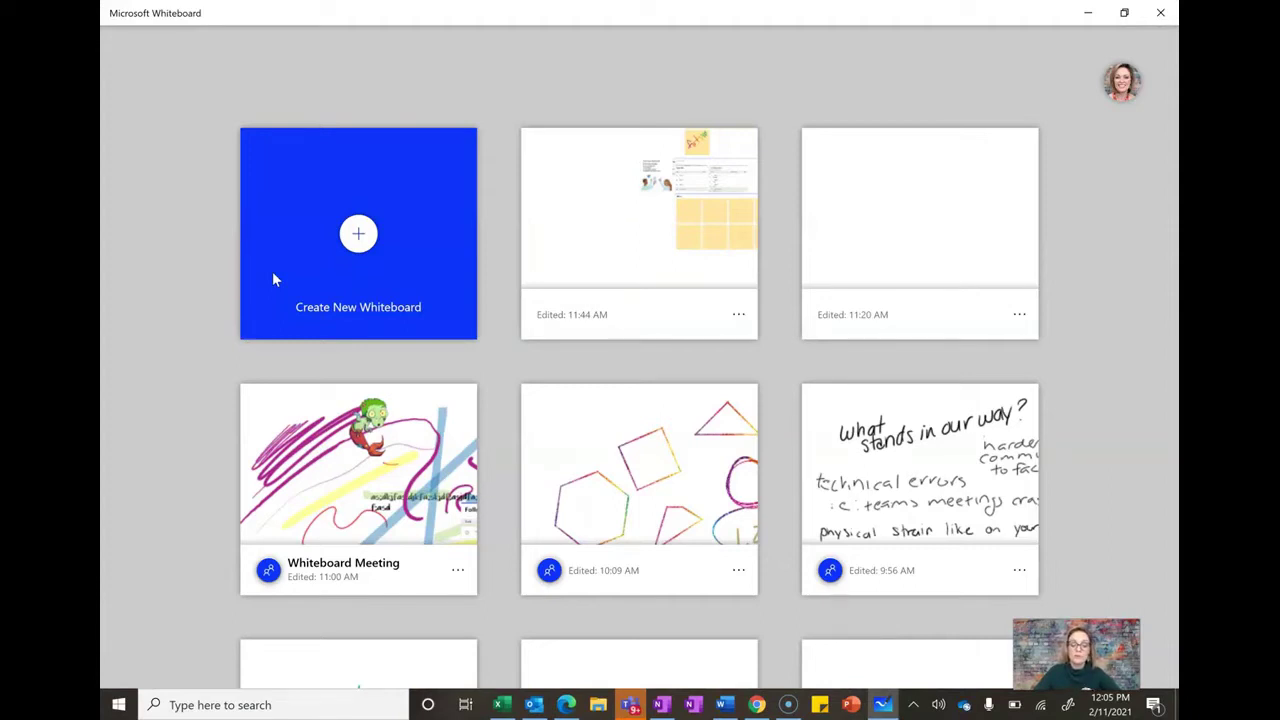
- Open a blank board from the gallery's Create New Whiteboard tile
left_click(284, 264)
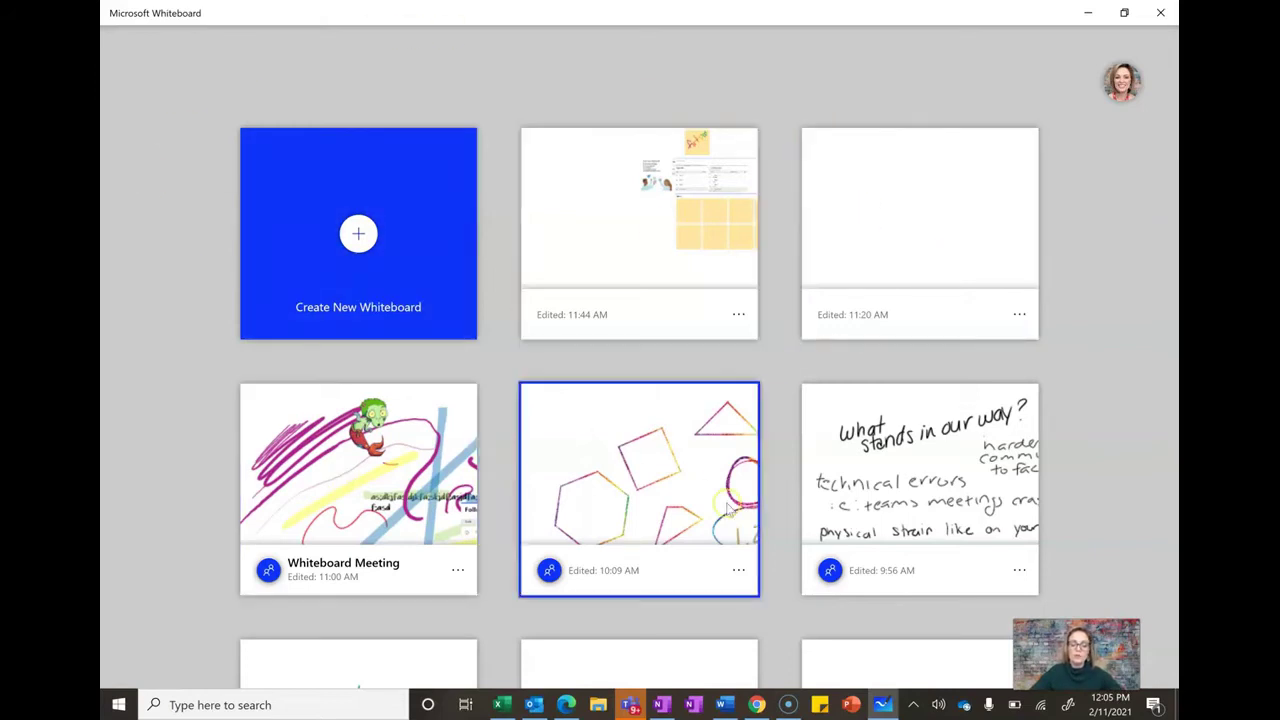
left_click(841, 528)
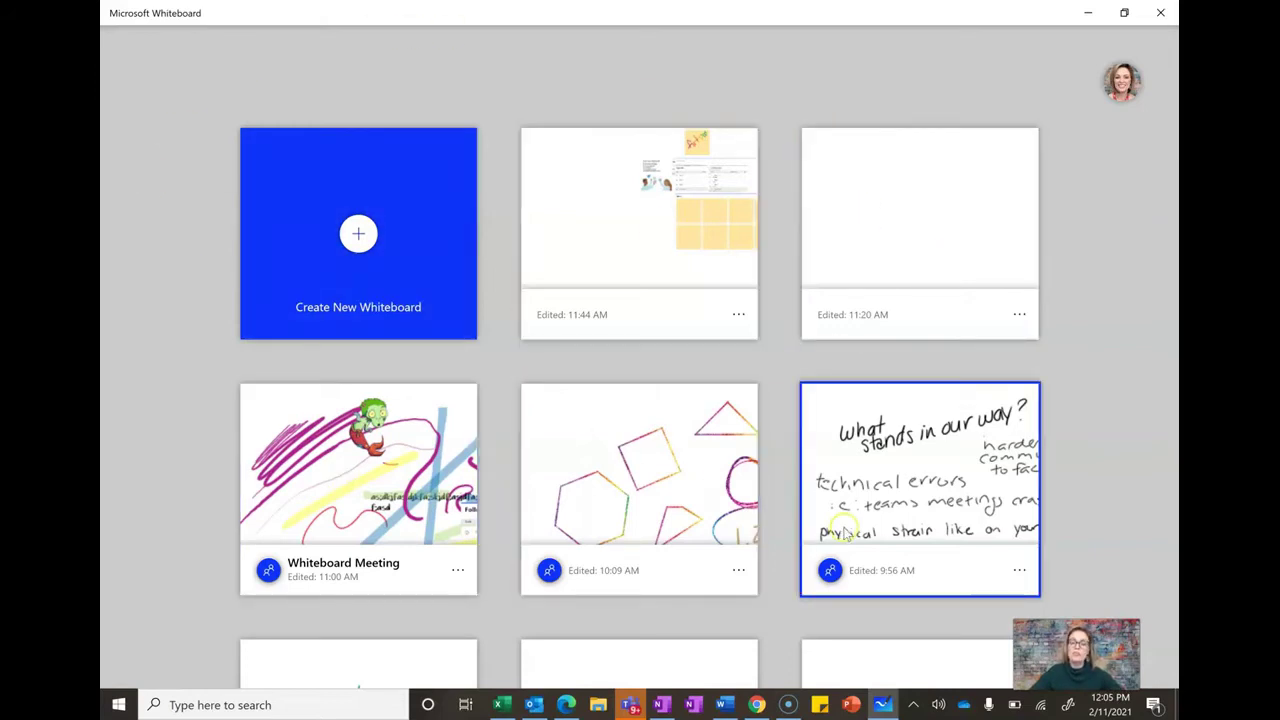
left_click(360, 238)
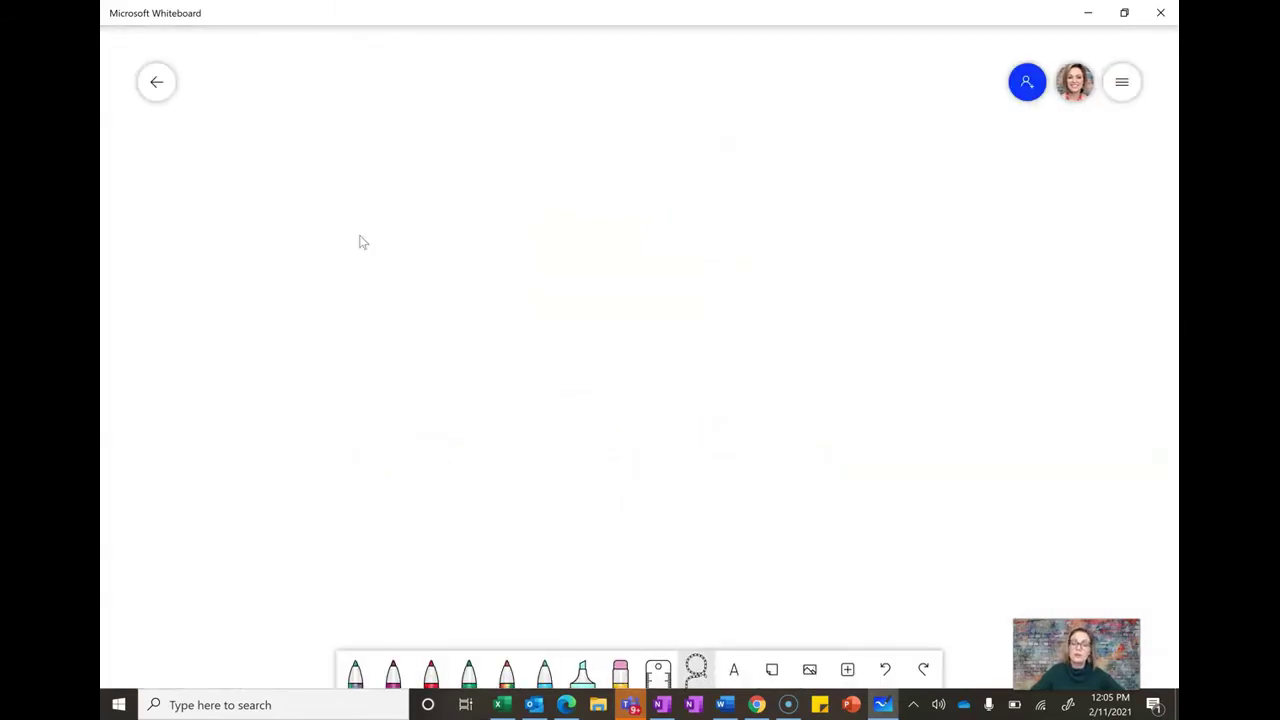
left_click(1028, 83)
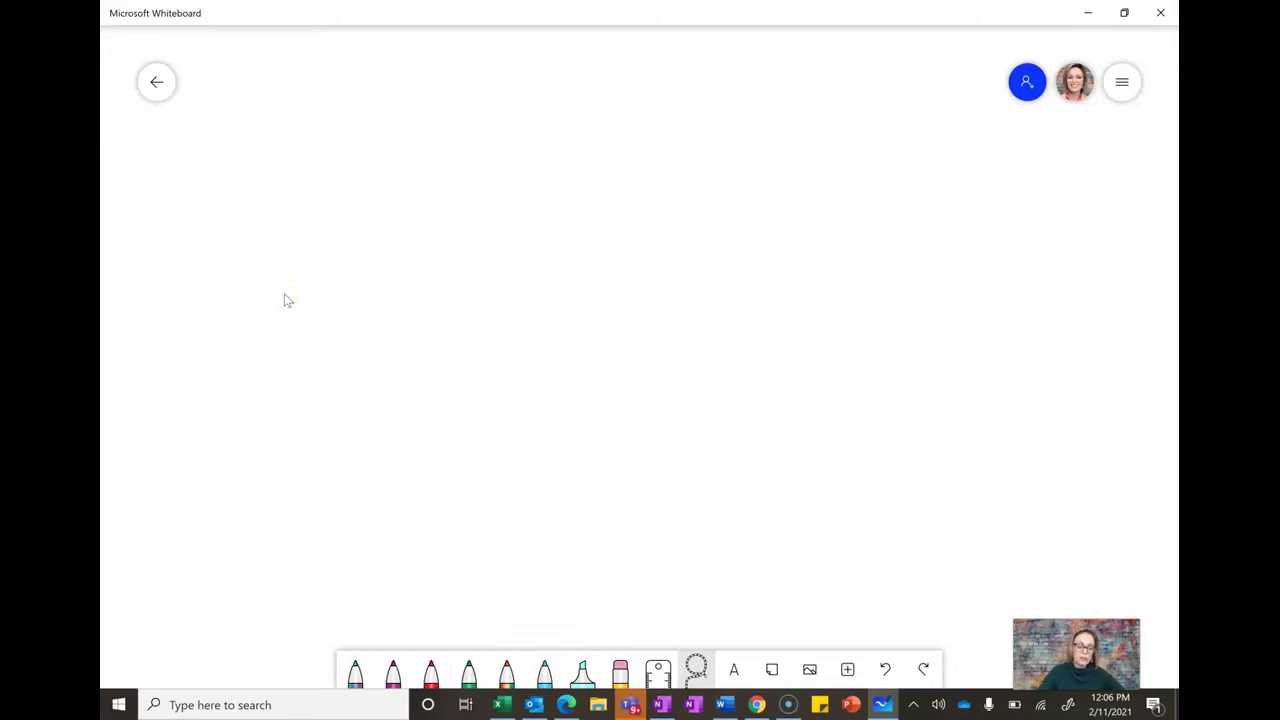
- Draw a thin purple wavy line, then a thick magenta one at the widest stroke
left_click(393, 670)
mouse_move(152, 443)
left_mouse_down()
mouse_move(274, 286)
mouse_move(481, 67)
left_mouse_up()
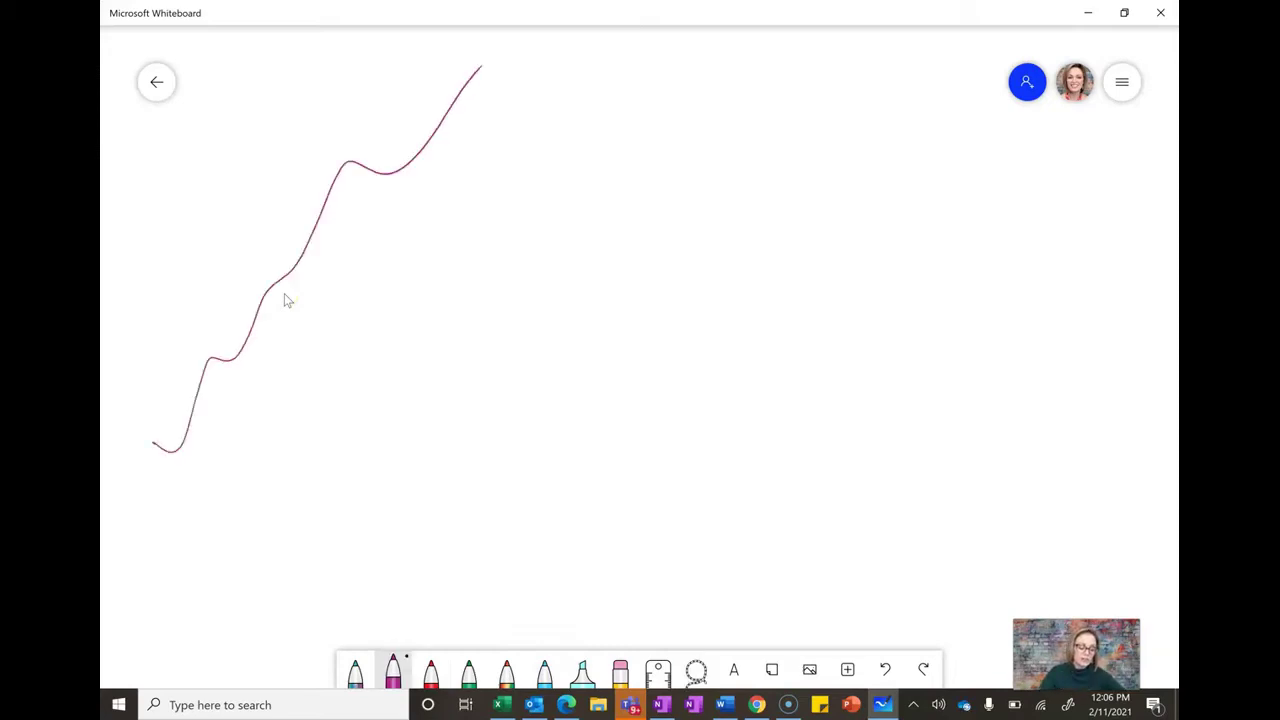
left_click(393, 670)
left_click(431, 517)
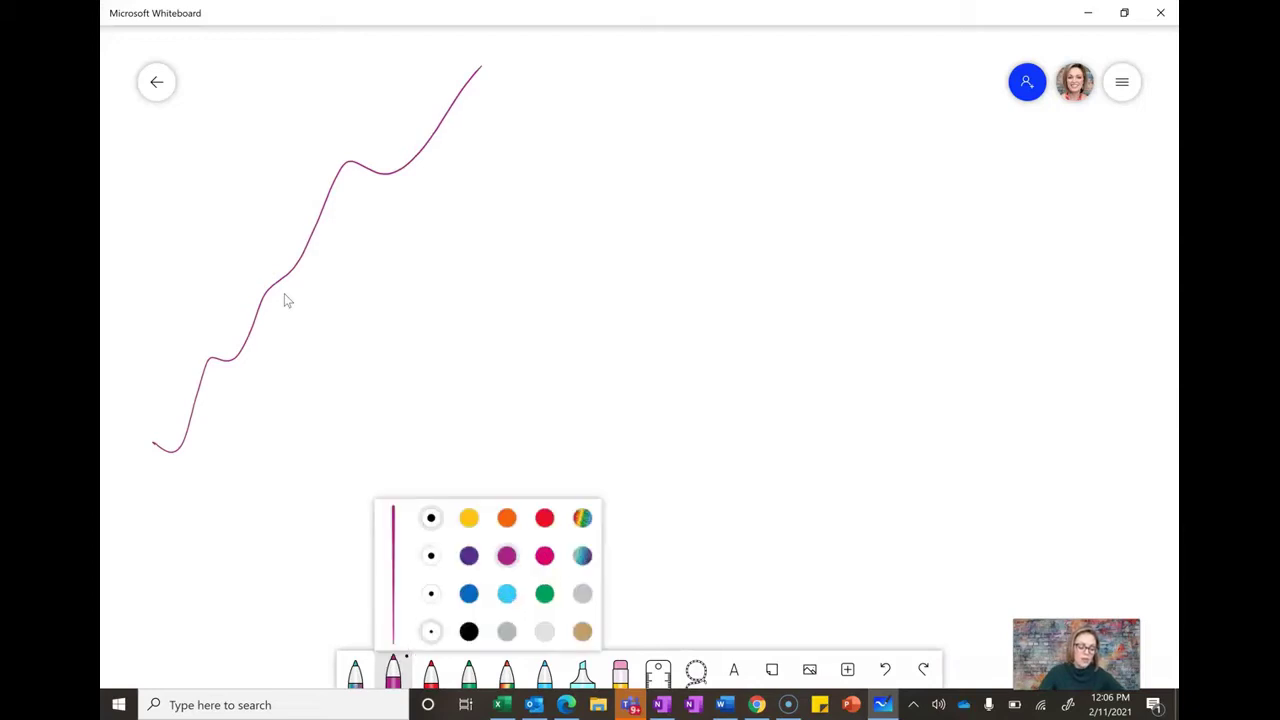
left_click(431, 555)
left_click(431, 517)
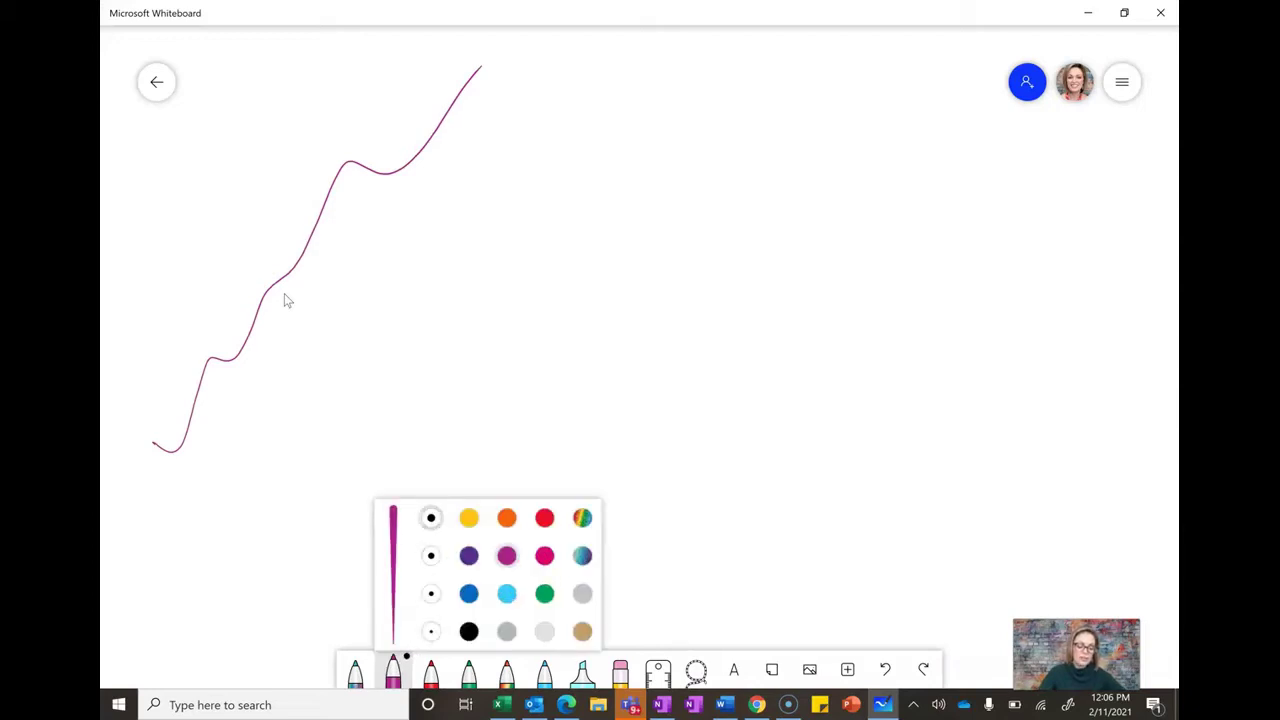
left_click(431, 555)
left_click(431, 517)
mouse_move(205, 530)
left_mouse_down()
mouse_move(431, 209)
mouse_move(550, 123)
left_mouse_up()
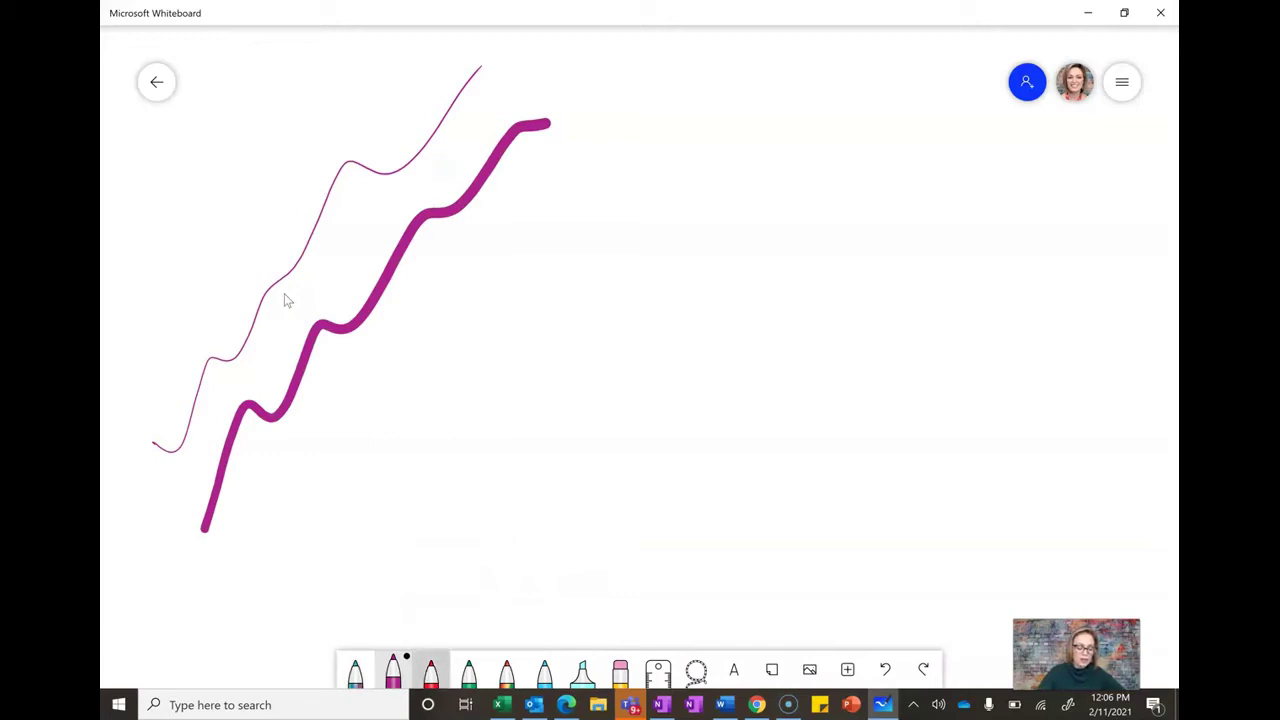
- Recolour the red pen to yellow and draw a yellow wavy line right of the magenta one
left_click(431, 670)
left_click(431, 670)
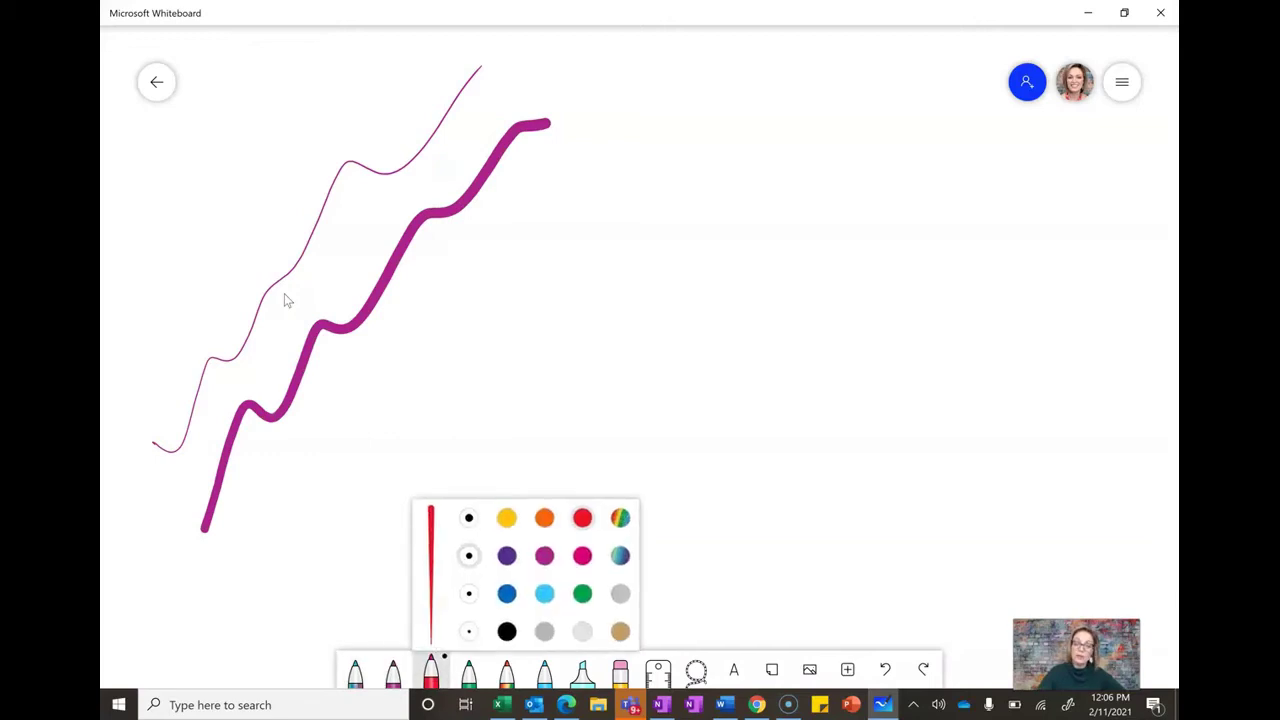
left_click(506, 517)
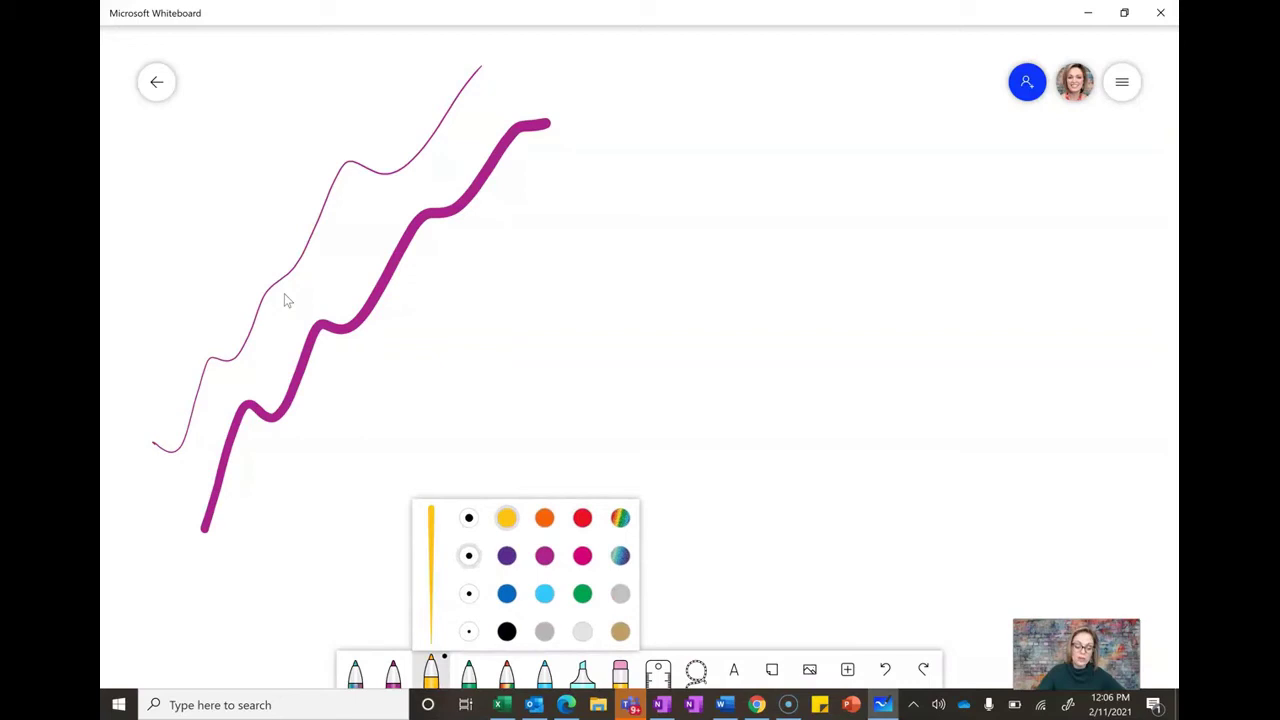
mouse_move(310, 525)
left_mouse_down()
mouse_move(520, 314)
mouse_move(655, 204)
left_mouse_up()
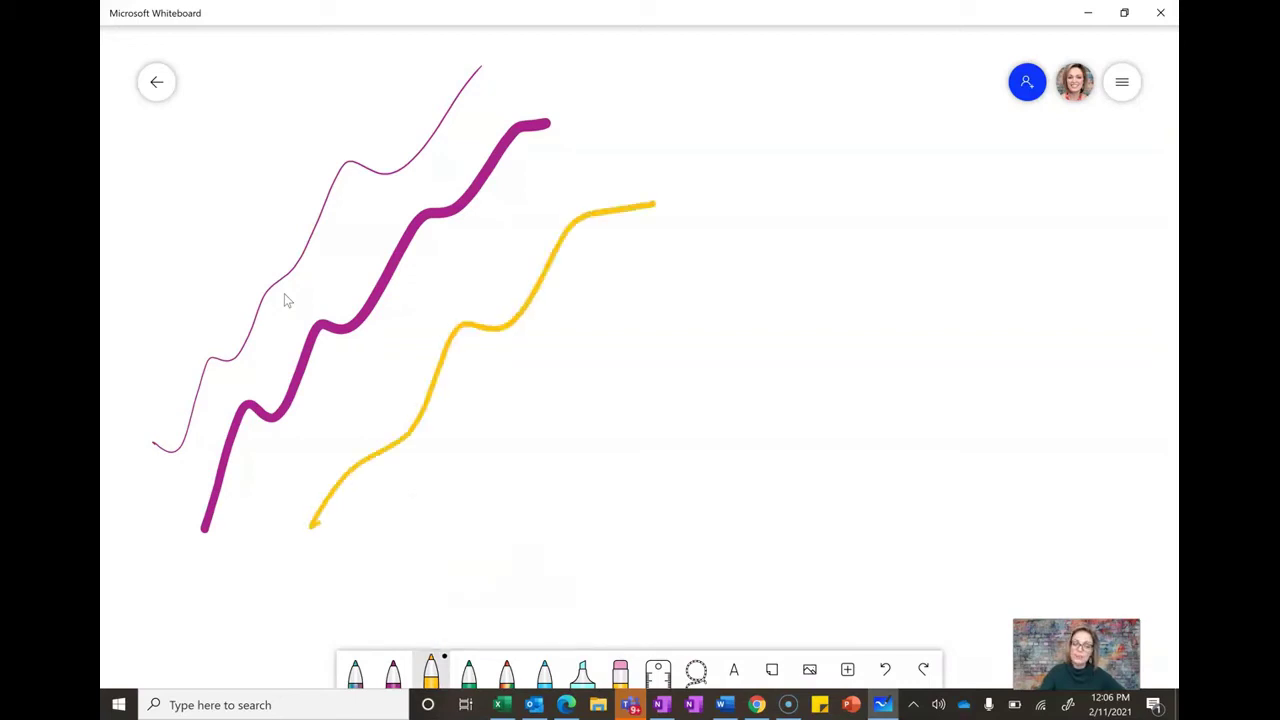
- Draw a rainbow glitter wave and a purple-to-teal ocean glitter wave beside the earlier lines
left_click(355, 670)
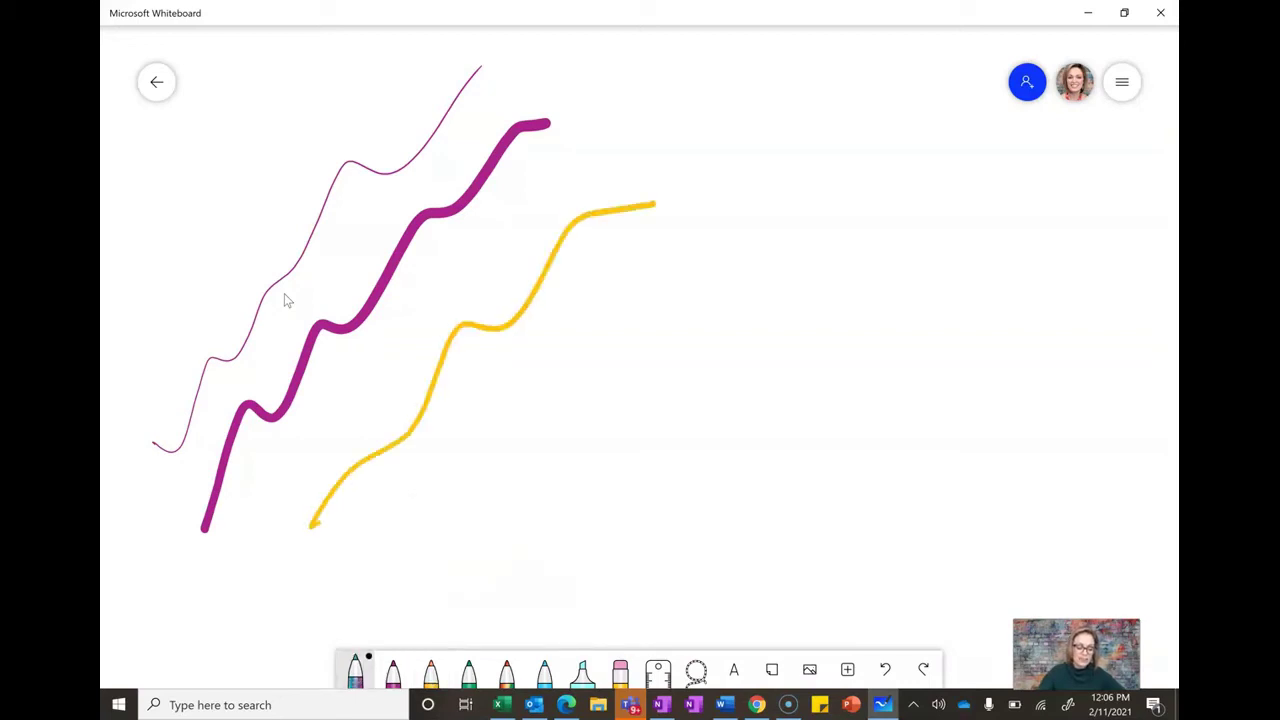
left_click(355, 670)
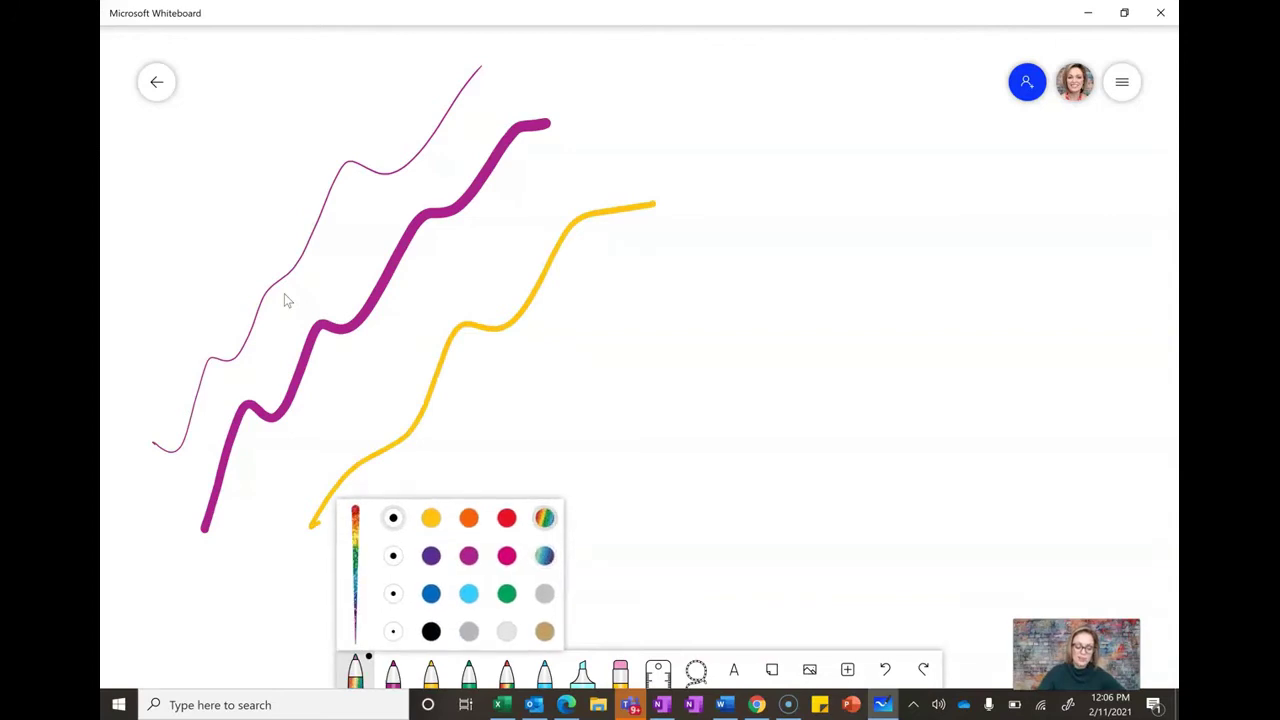
mouse_move(497, 437)
left_mouse_down()
mouse_move(580, 323)
mouse_move(803, 143)
mouse_move(872, 128)
left_mouse_up()
left_click(355, 670)
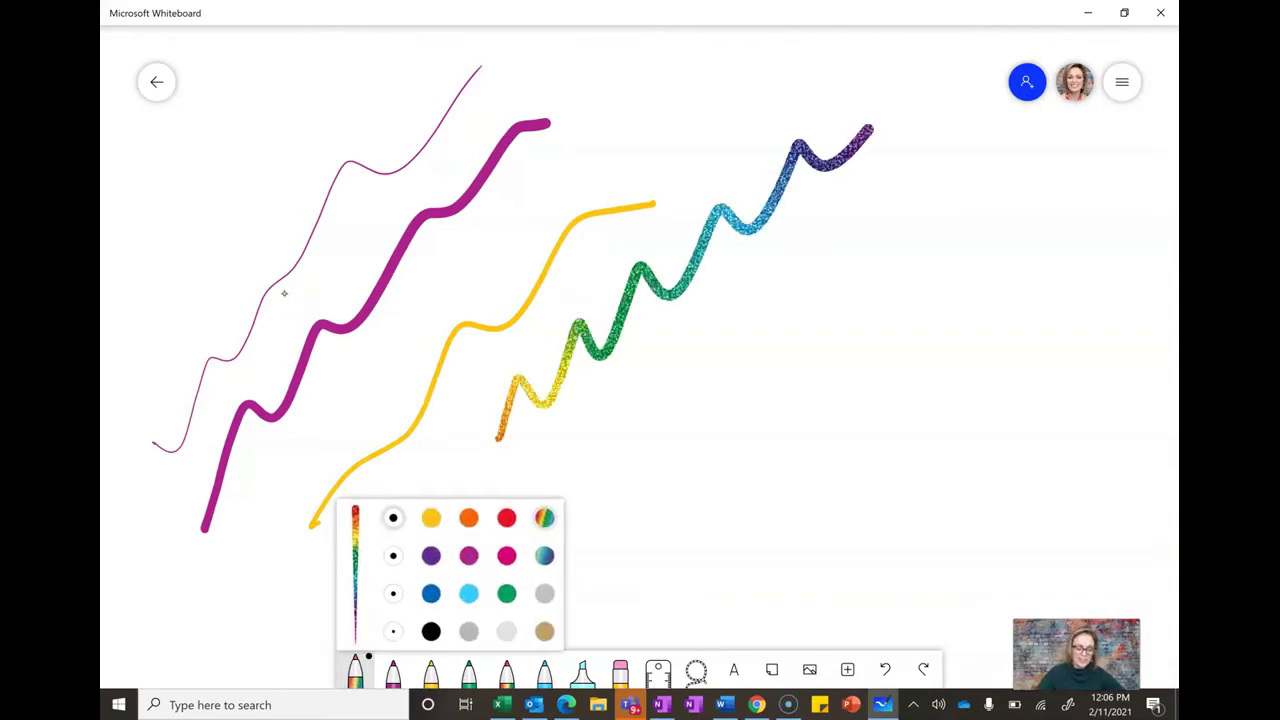
left_click(544, 555)
left_click_drag(507, 466, 938, 190)
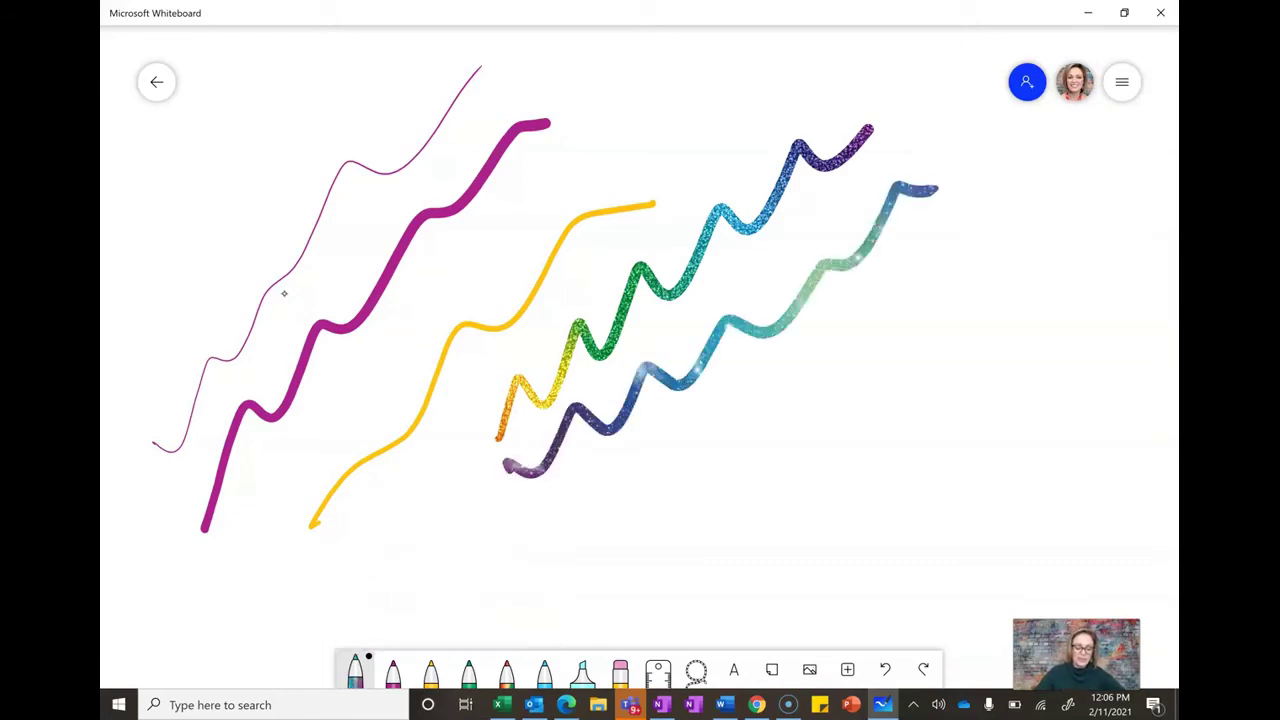
- Draw a diagonal yellow highlighter stroke right of the glitter squiggles
left_click(582, 668)
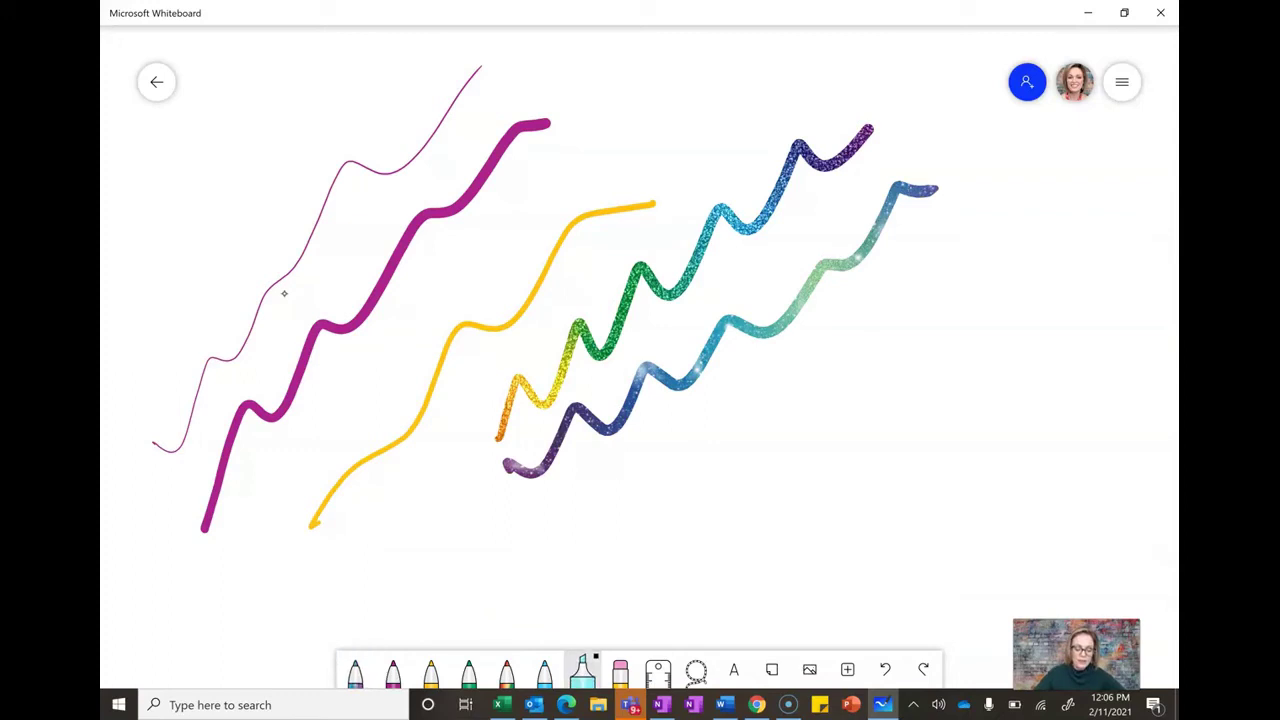
left_click(582, 668)
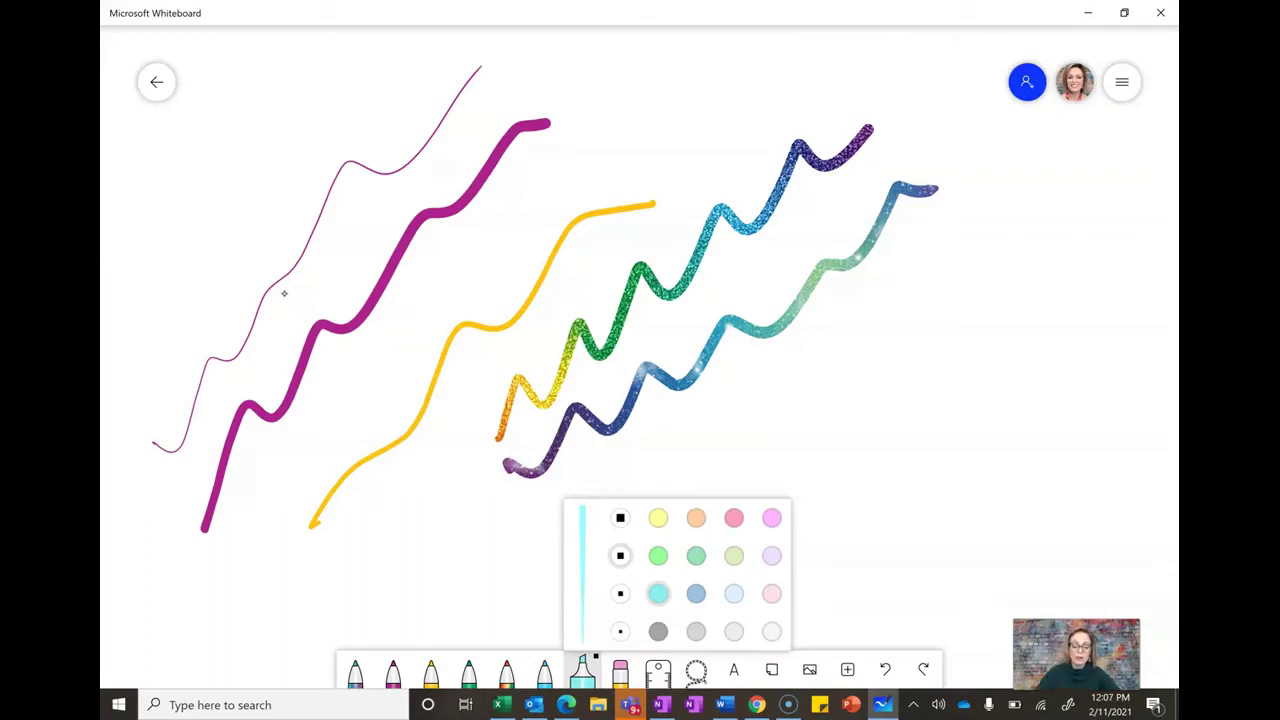
left_click(658, 517)
left_click(620, 517)
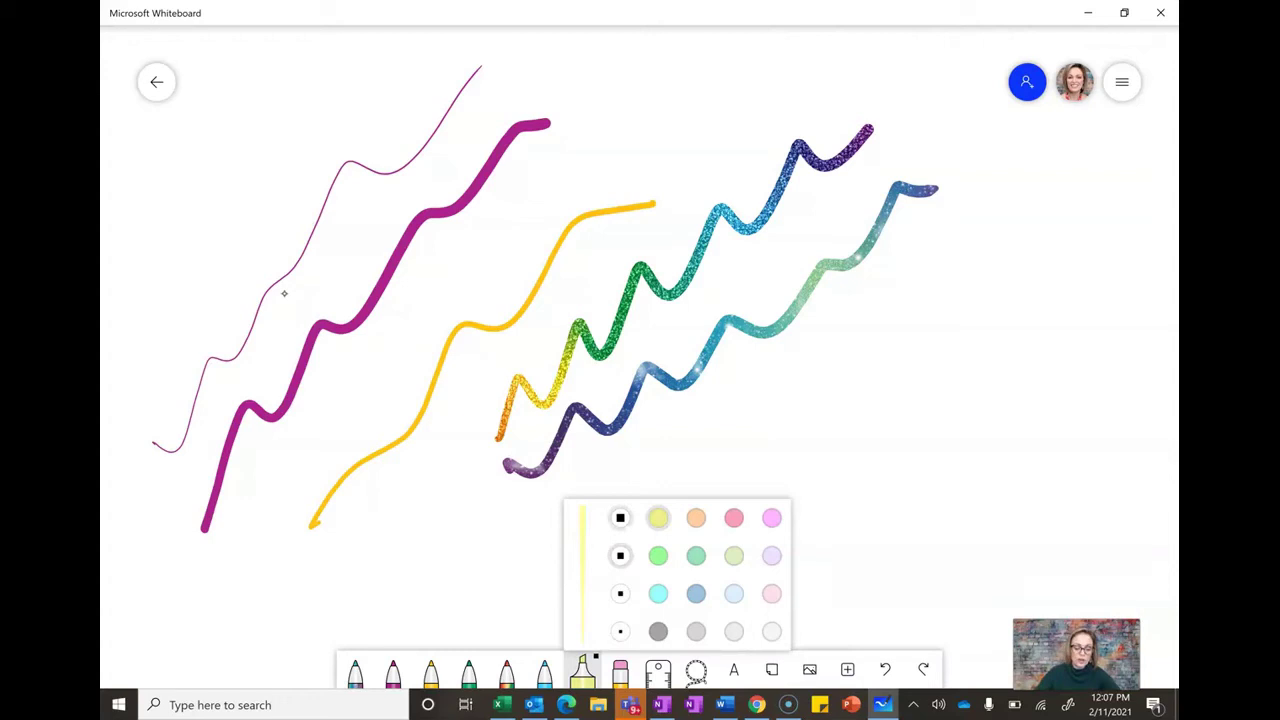
left_click_drag(697, 462, 973, 268)
- Add a cyan highlighter stroke at the far right and a blue-grey one between yellow and cyan
left_click(583, 670)
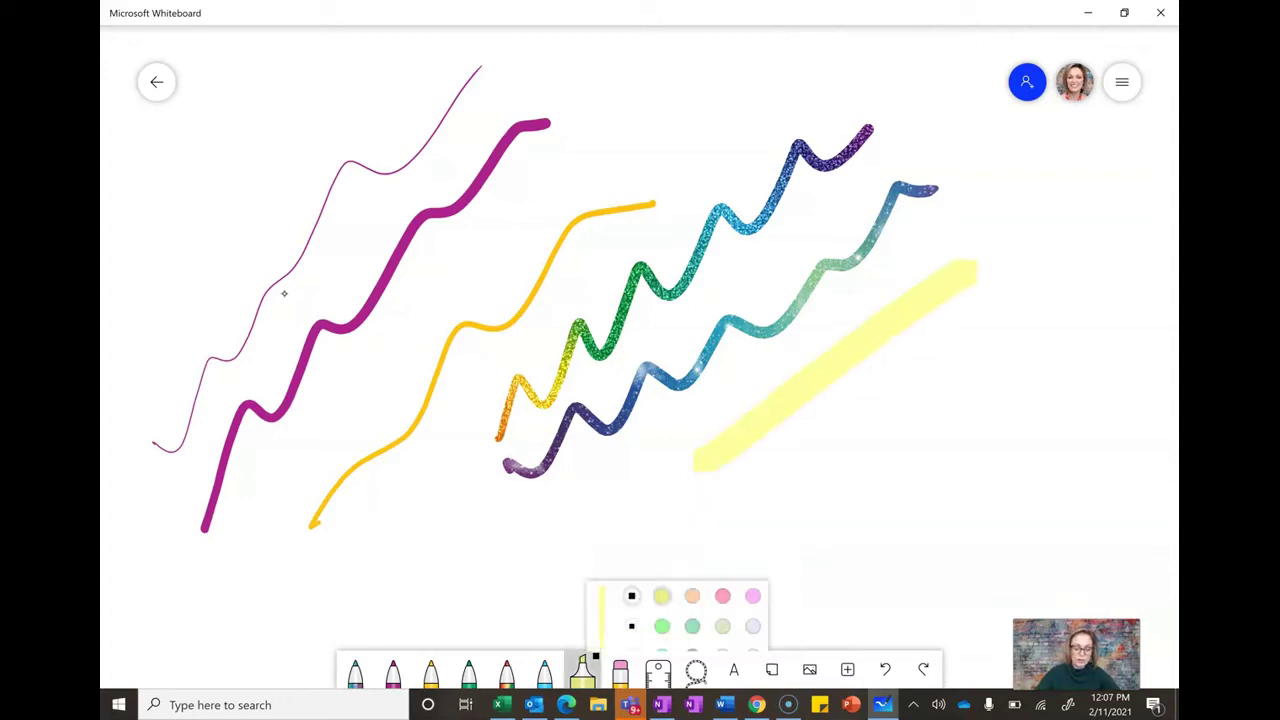
left_click(620, 593)
left_click(658, 593)
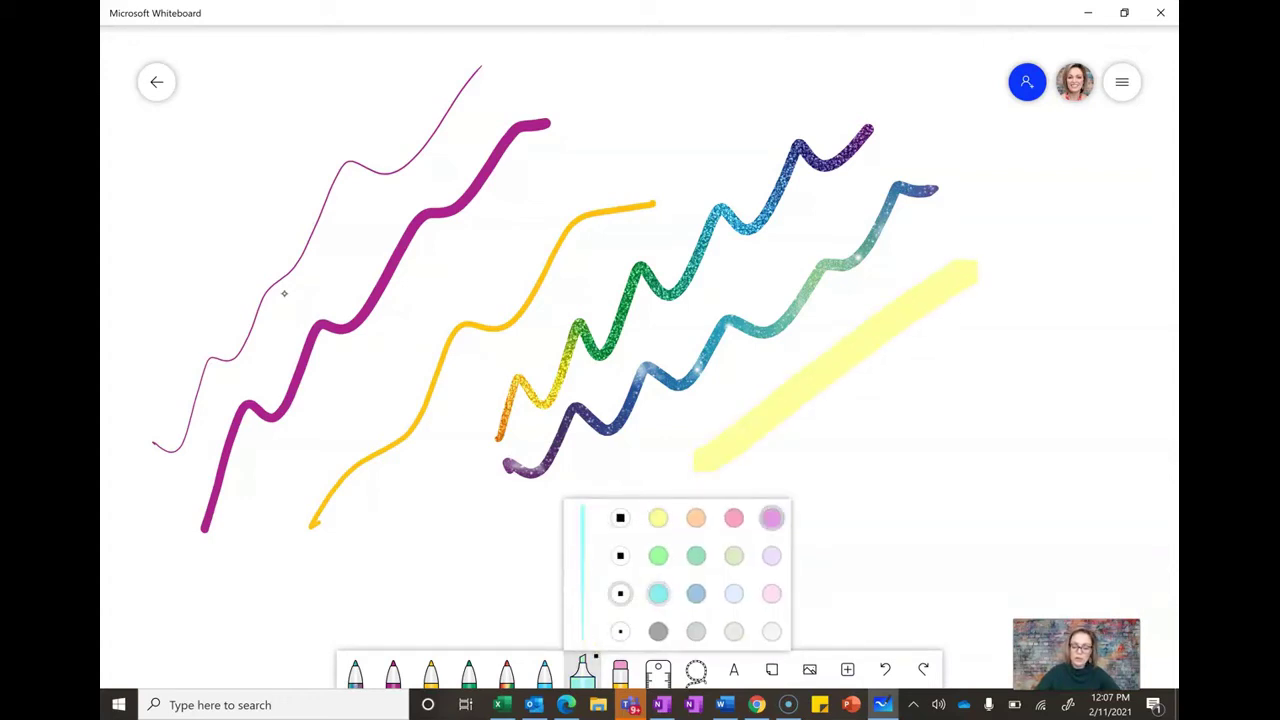
left_click_drag(852, 484, 1120, 288)
left_click(583, 670)
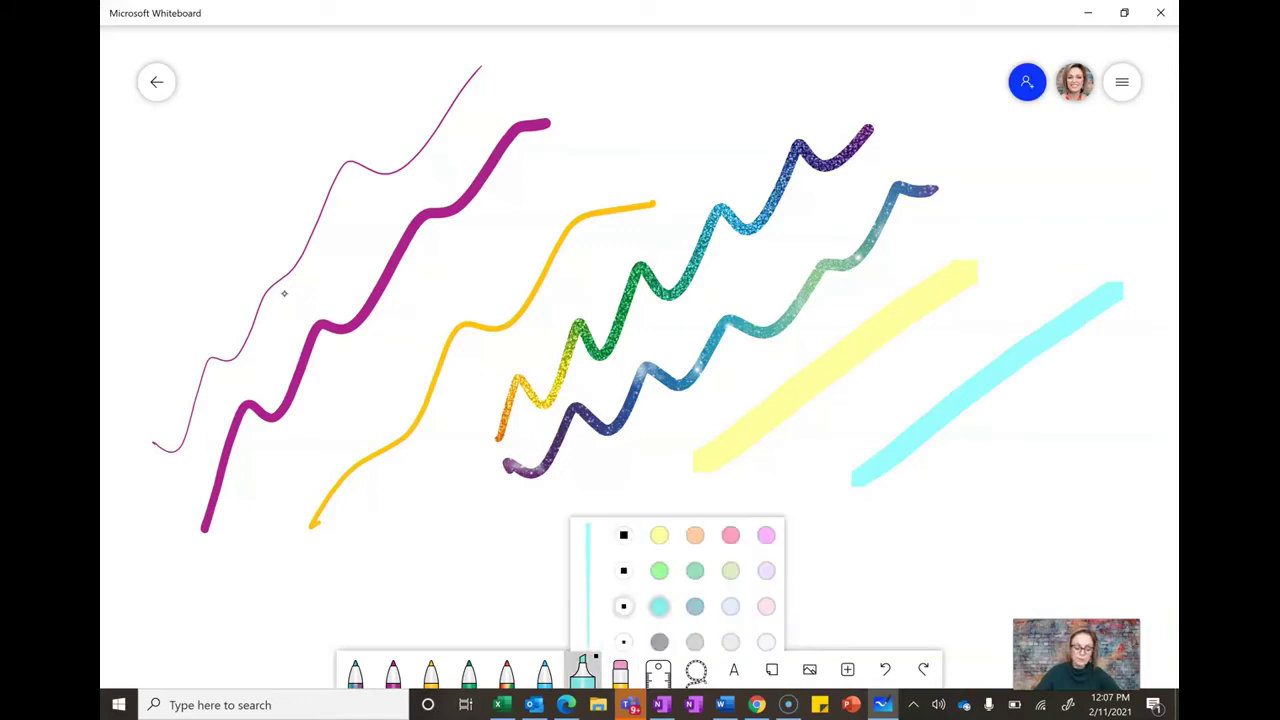
left_click(620, 631)
left_click(696, 593)
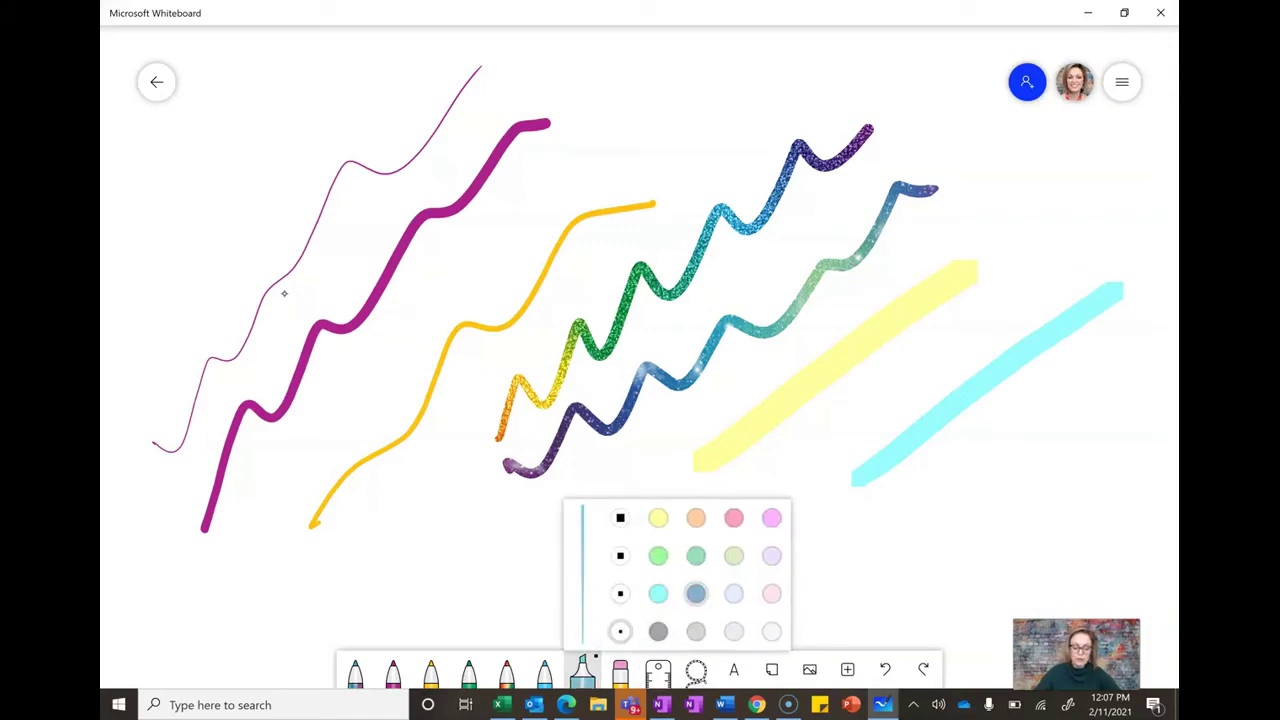
mouse_move(802, 462)
left_mouse_down()
mouse_move(986, 300)
mouse_move(1030, 280)
left_mouse_up()
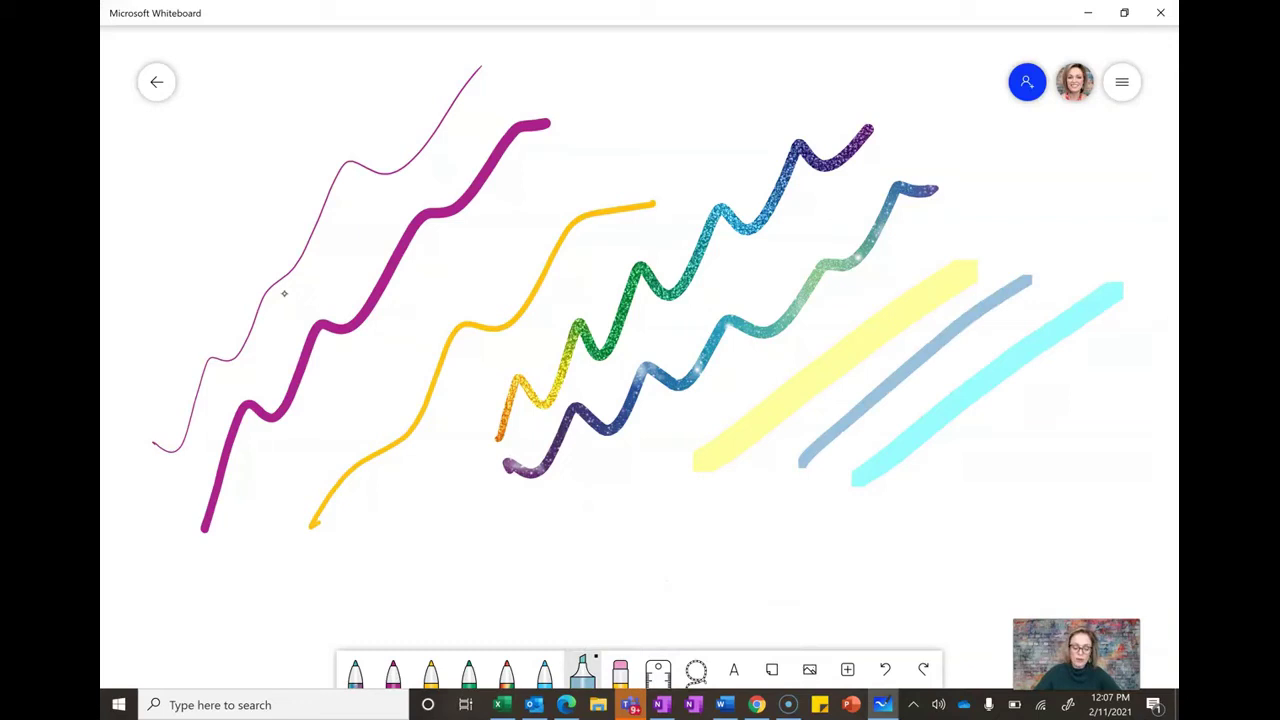
left_click(620, 670)
- Erase most of the purple, magenta and glitter squiggles, then place the 45° ruler on the board
mouse_move(201, 386)
left_mouse_down()
mouse_move(190, 432)
mouse_move(246, 306)
mouse_move(303, 374)
mouse_move(506, 378)
mouse_move(643, 343)
mouse_move(791, 209)
mouse_move(880, 150)
left_mouse_up()
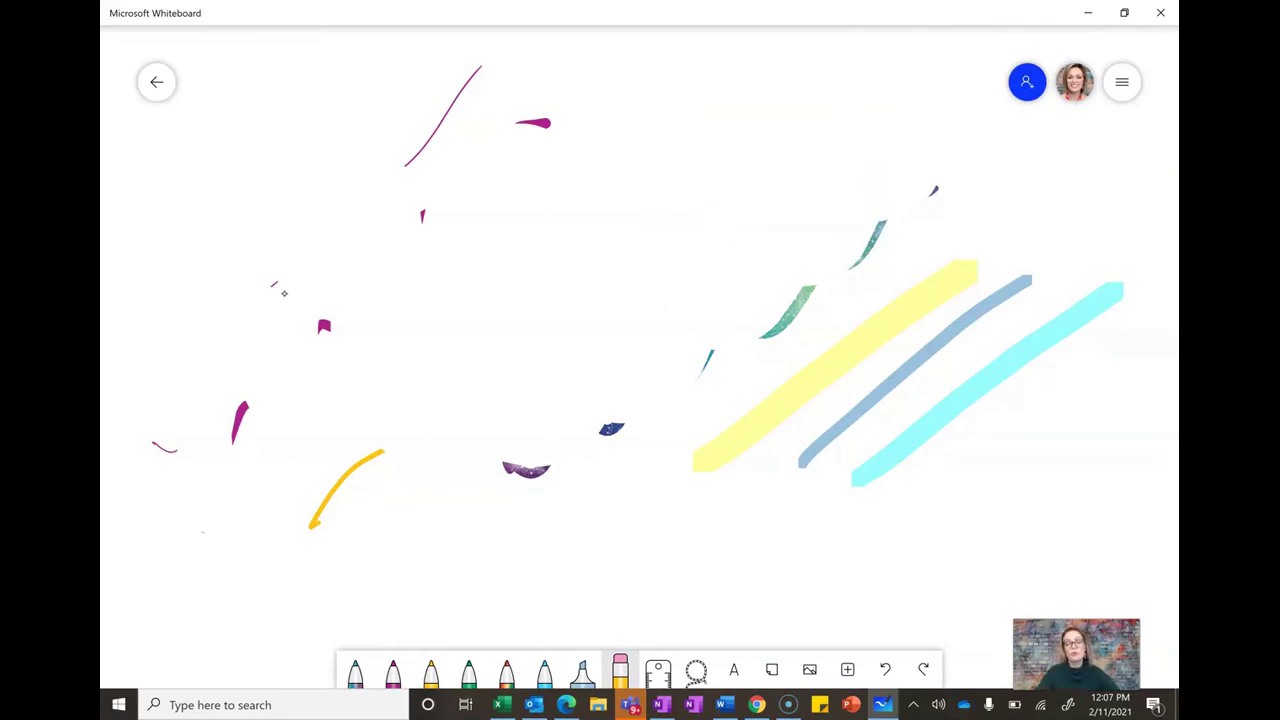
left_click_drag(236, 444, 328, 324)
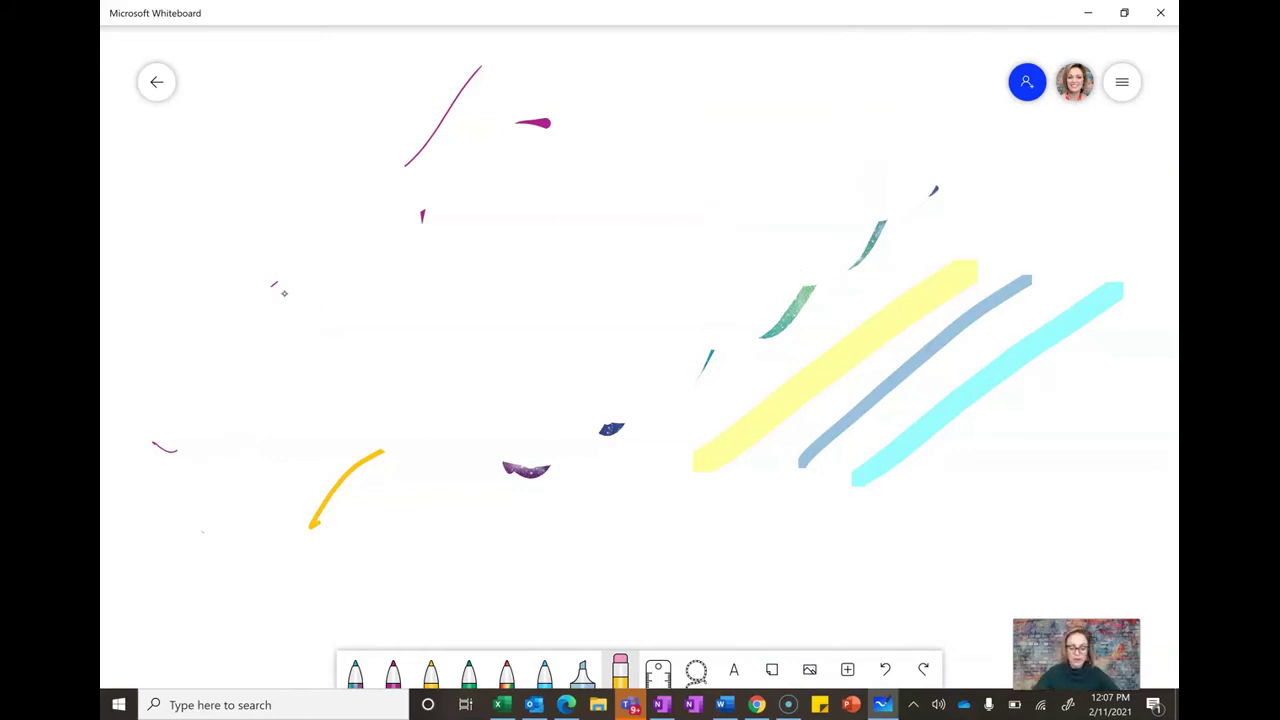
left_click(658, 669)
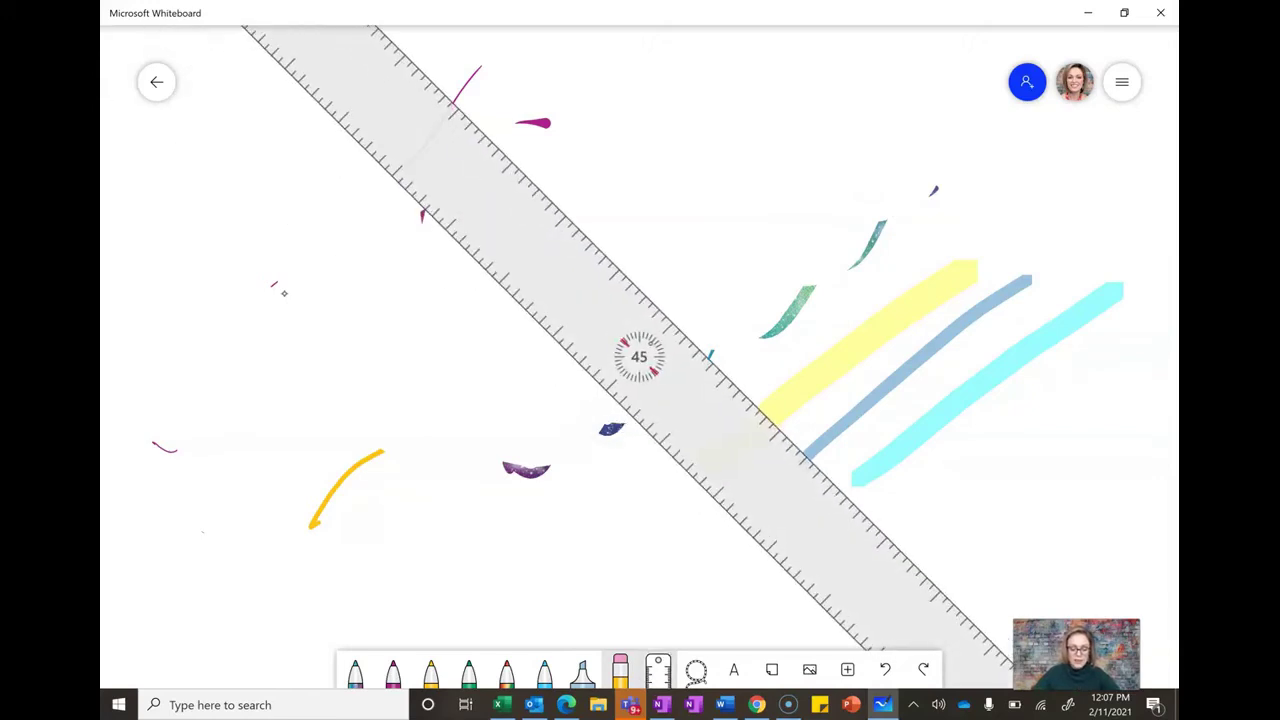
- With the green pen, rule a 45° diagonal line, then a horizontal line with the ruler at 0°
left_click(468, 671)
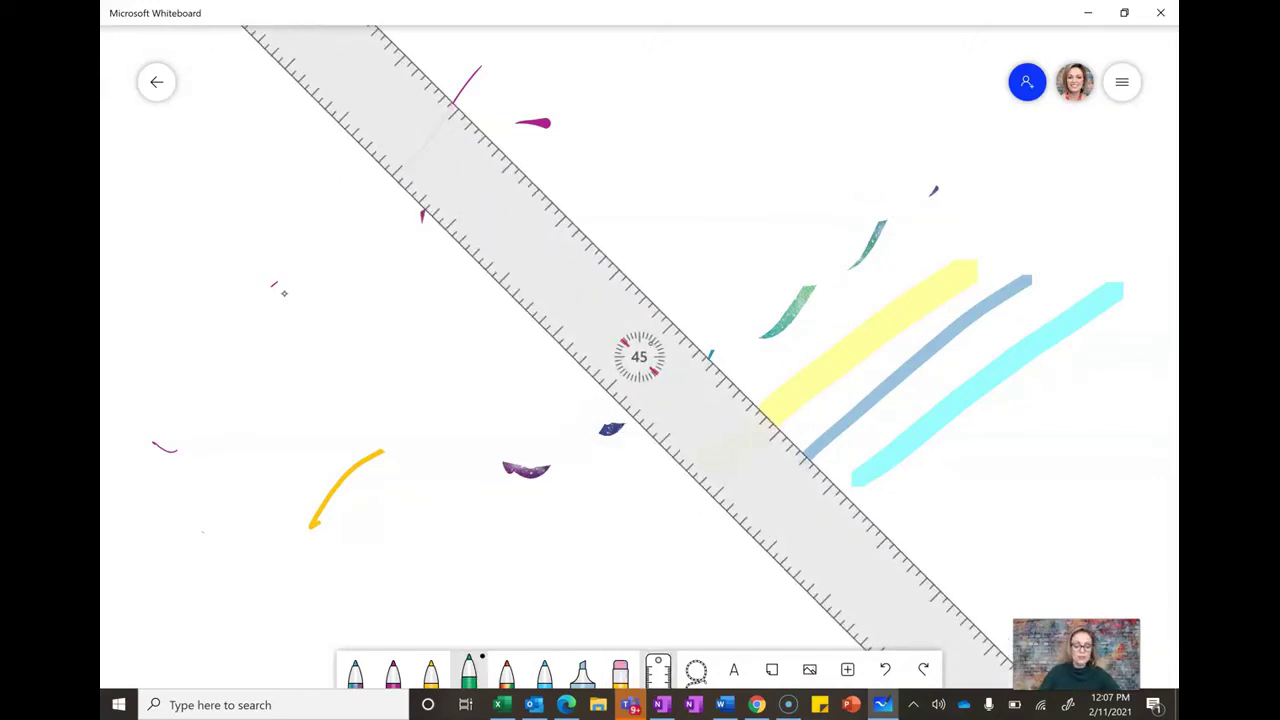
left_click_drag(438, 88, 750, 398)
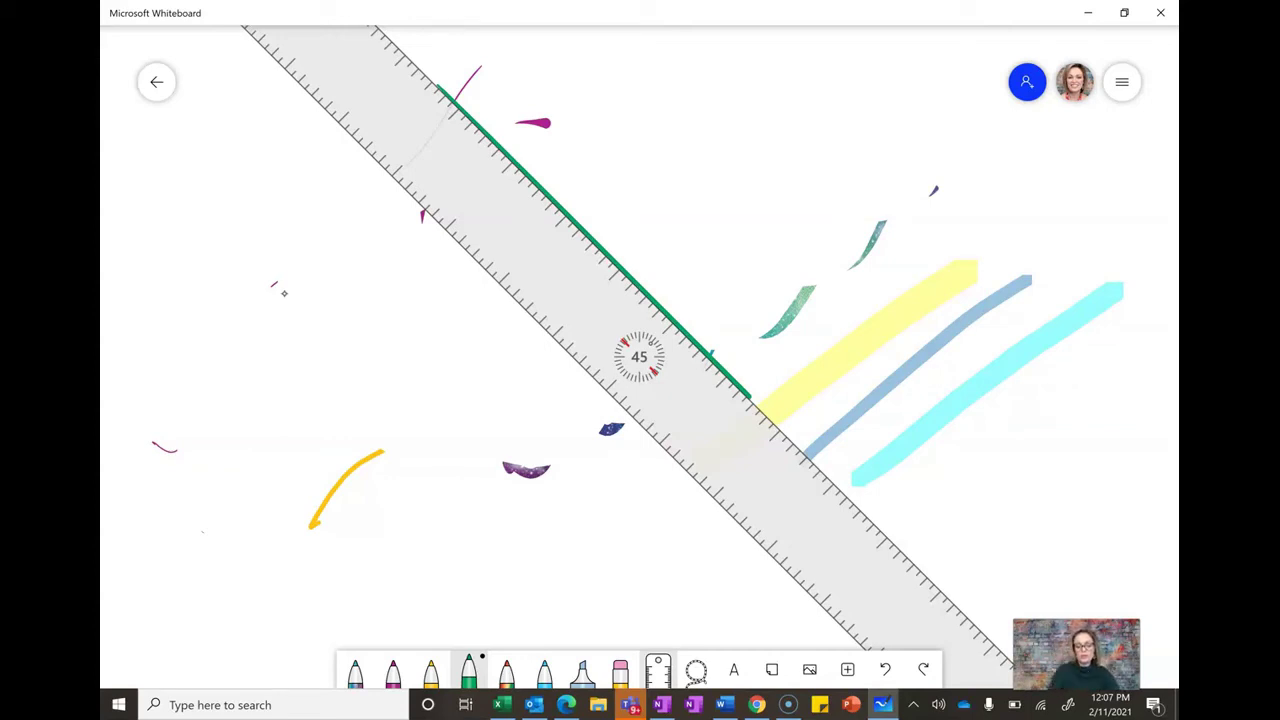
left_click_drag(640, 357, 653, 420)
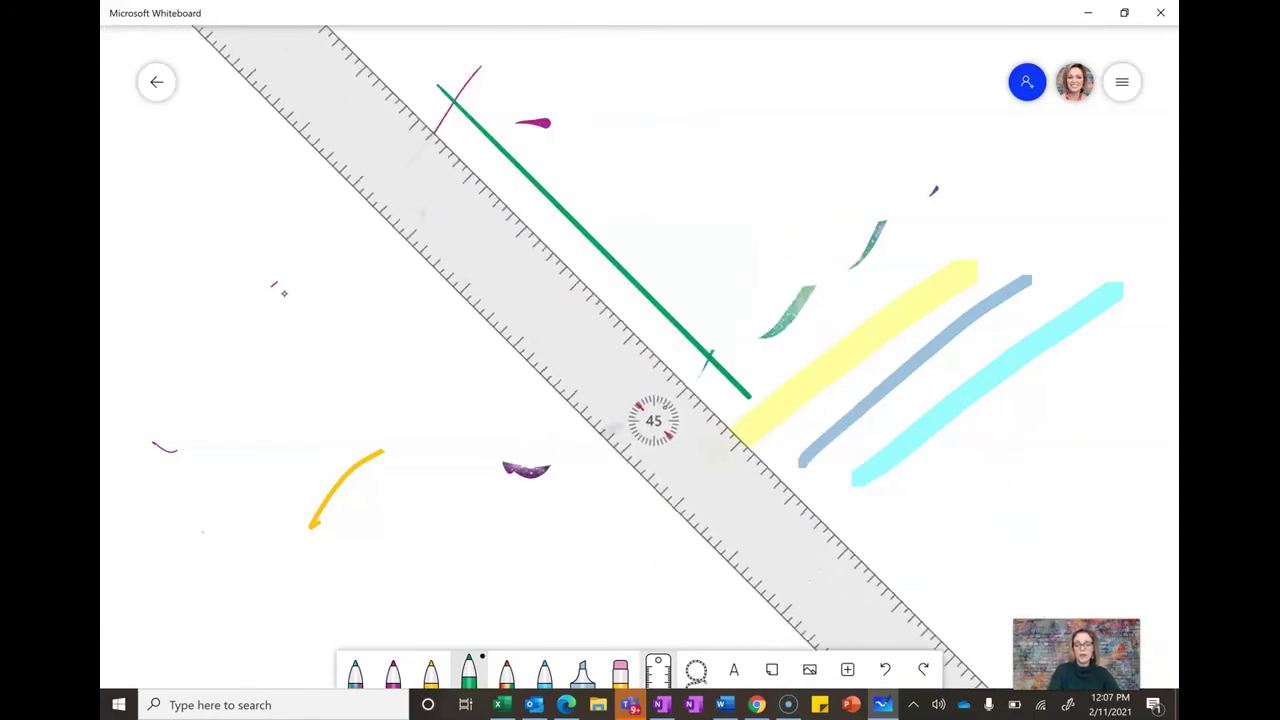
scroll(653, 420, "up", 15)
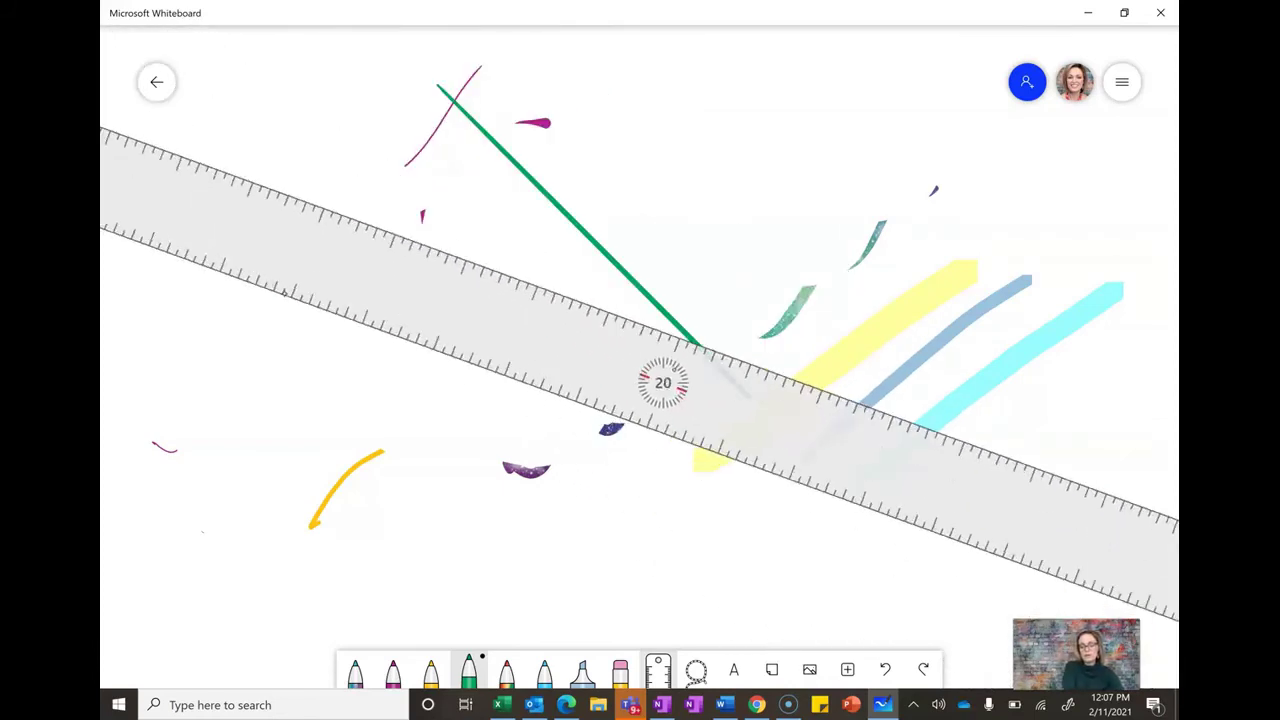
left_click_drag(669, 385, 673, 384)
left_click_drag(352, 335, 930, 335)
left_click_drag(673, 384, 681, 305)
left_click(658, 670)
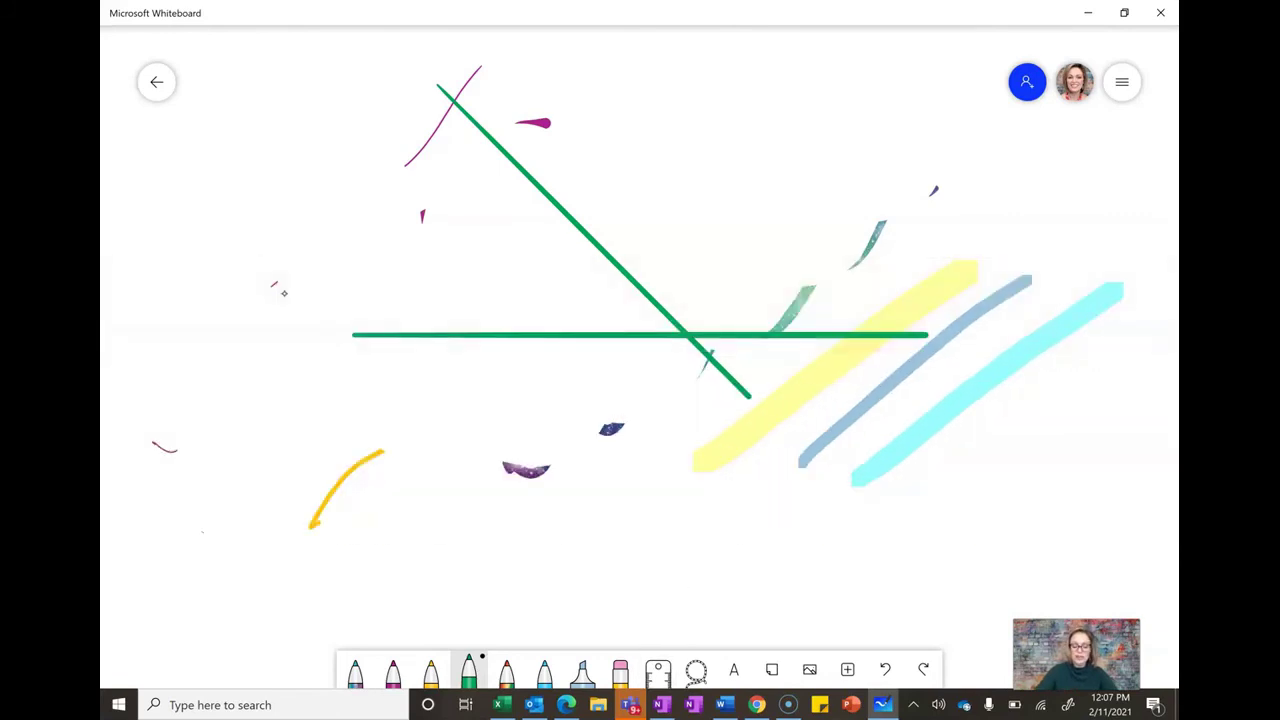